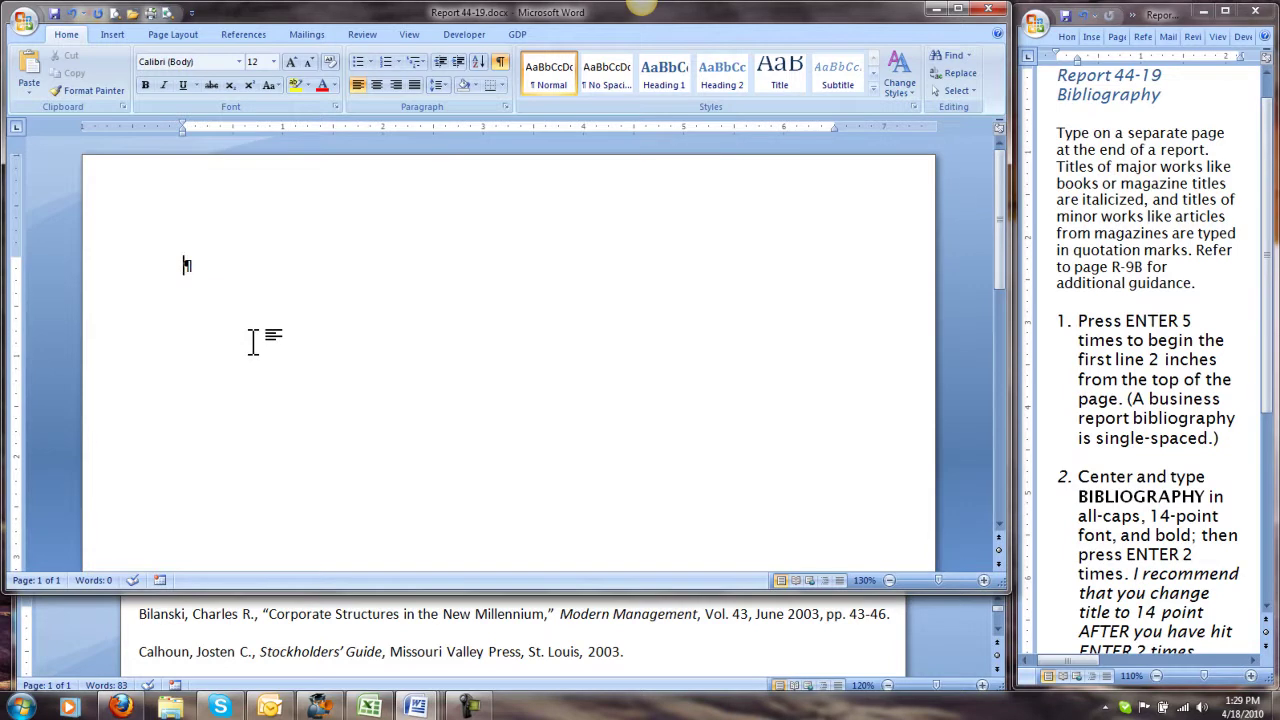
# - Add blank lines at the top, then a centred bold BIBLIOGRAPHY title followed by two blank lines
pyautogui.press('Return')
pyautogui.press('Return')
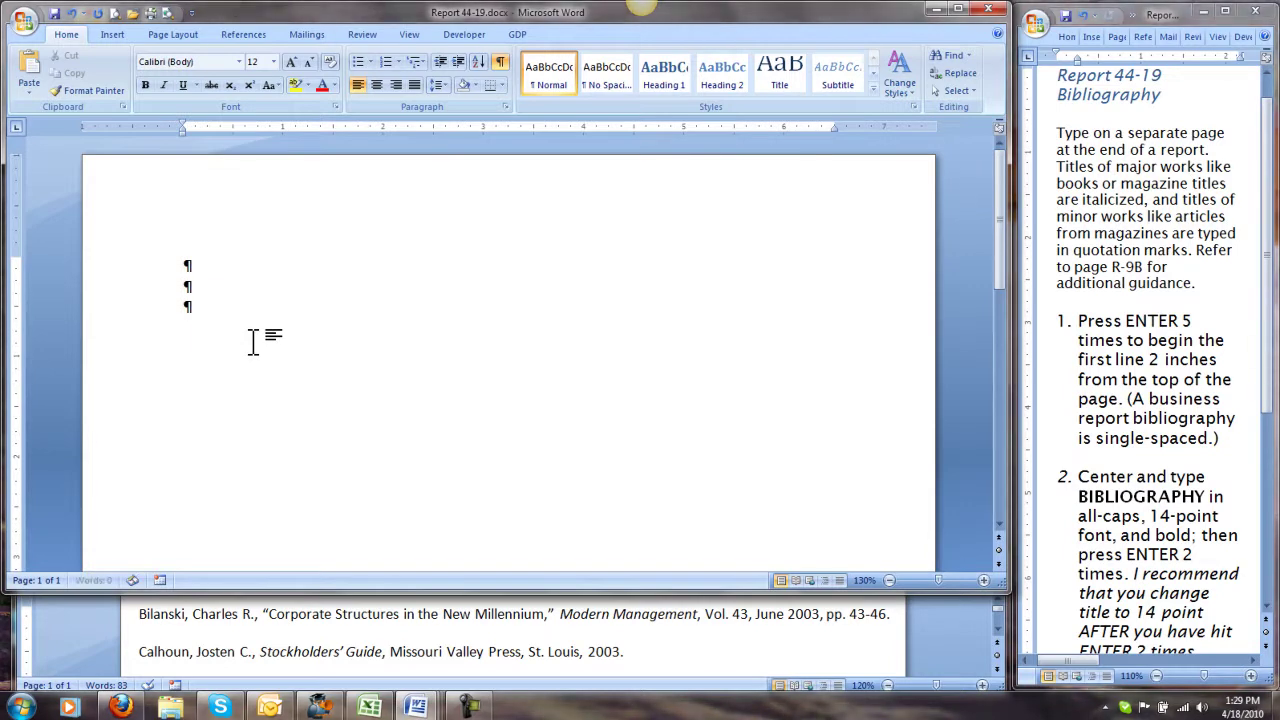
pyautogui.press('Return')
pyautogui.press('Return')
pyautogui.press('Return')
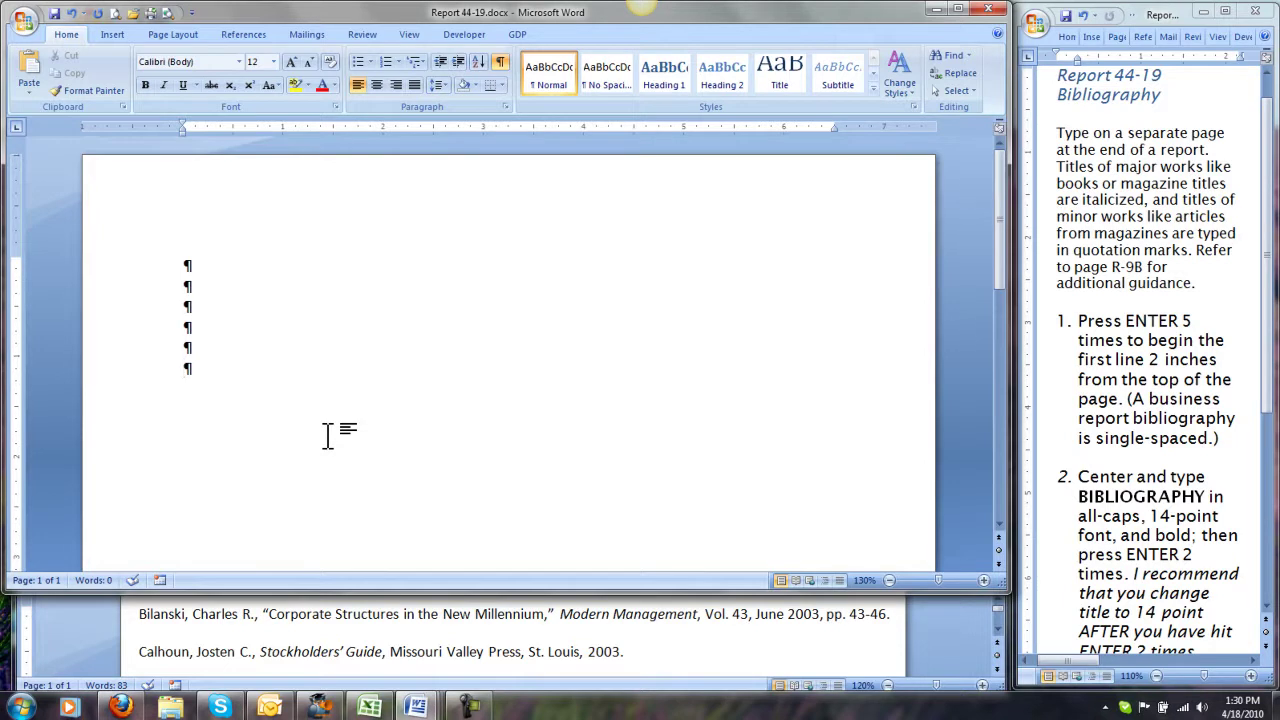
pyautogui.click(374, 85)
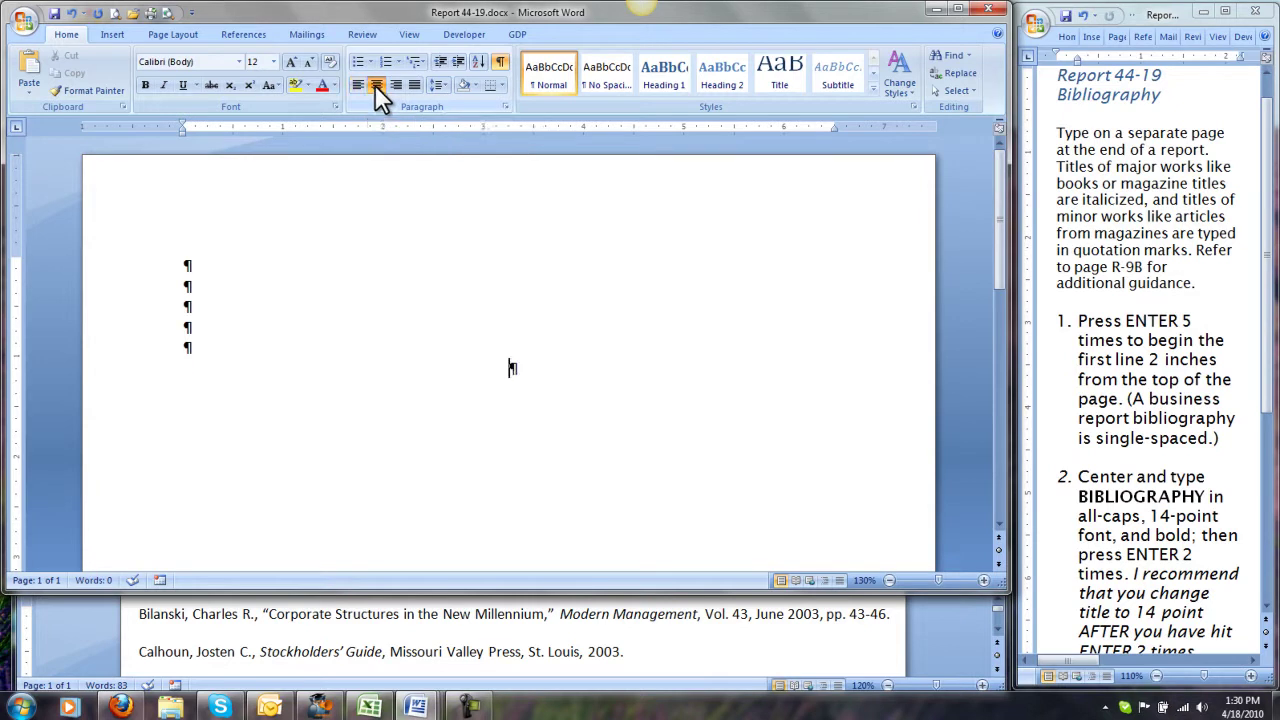
pyautogui.click(147, 84)
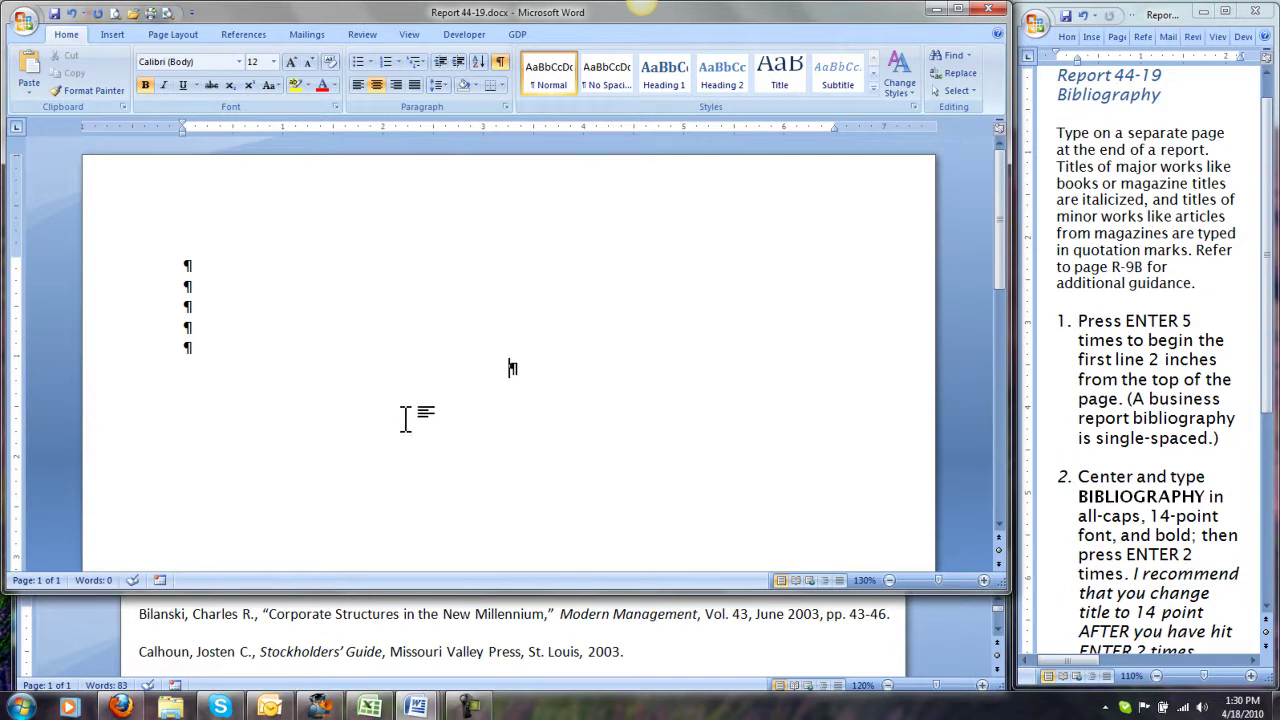
pyautogui.write('BIBLIOGRAPHY')
pyautogui.press('Return')
pyautogui.press('Return')
# - Left-align the empty line below the title and set BIBLIOGRAPHY to 14 pt
pyautogui.click(355, 85)
pyautogui.moveTo(460, 368); pyautogui.dragTo(565, 378)
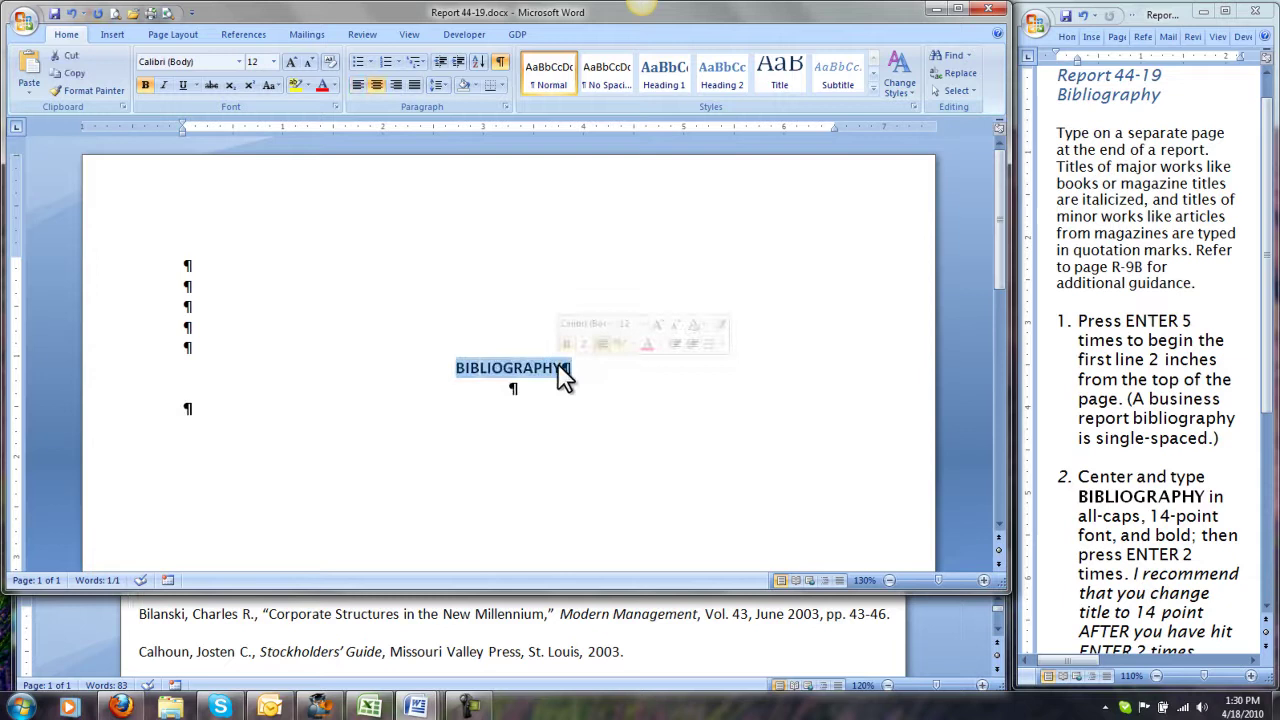
pyautogui.click(642, 324)
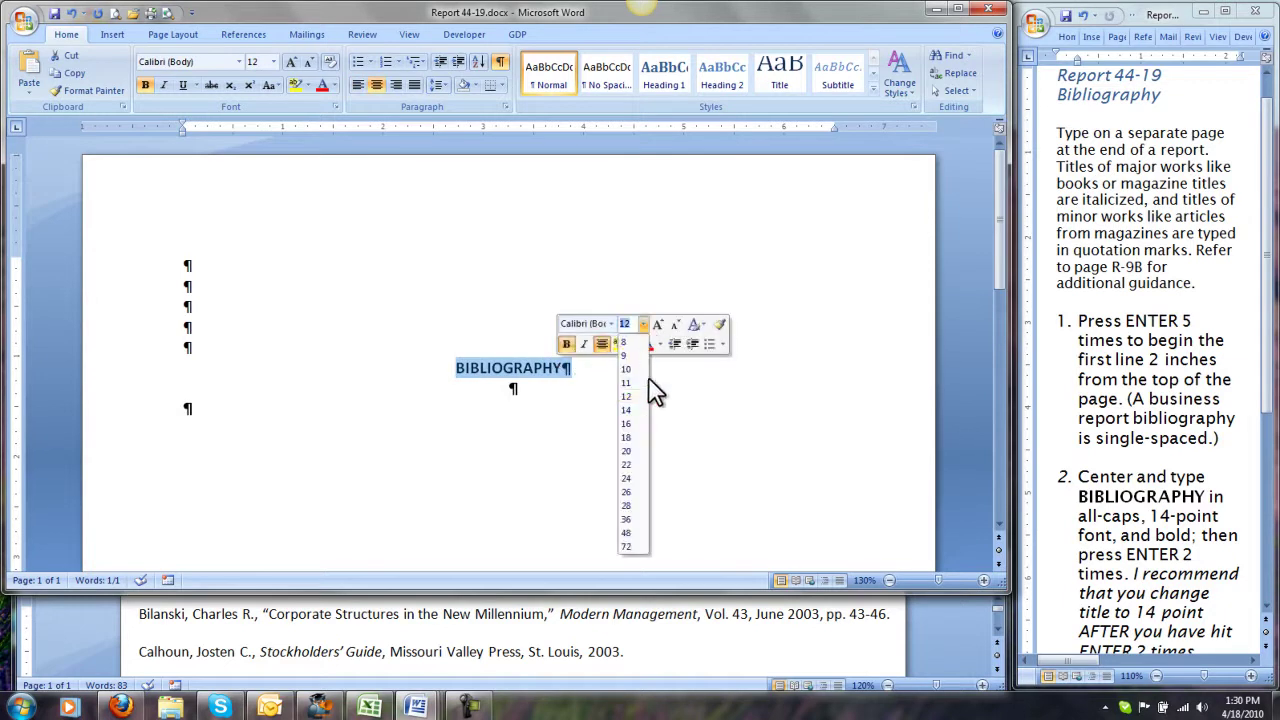
pyautogui.click(636, 412)
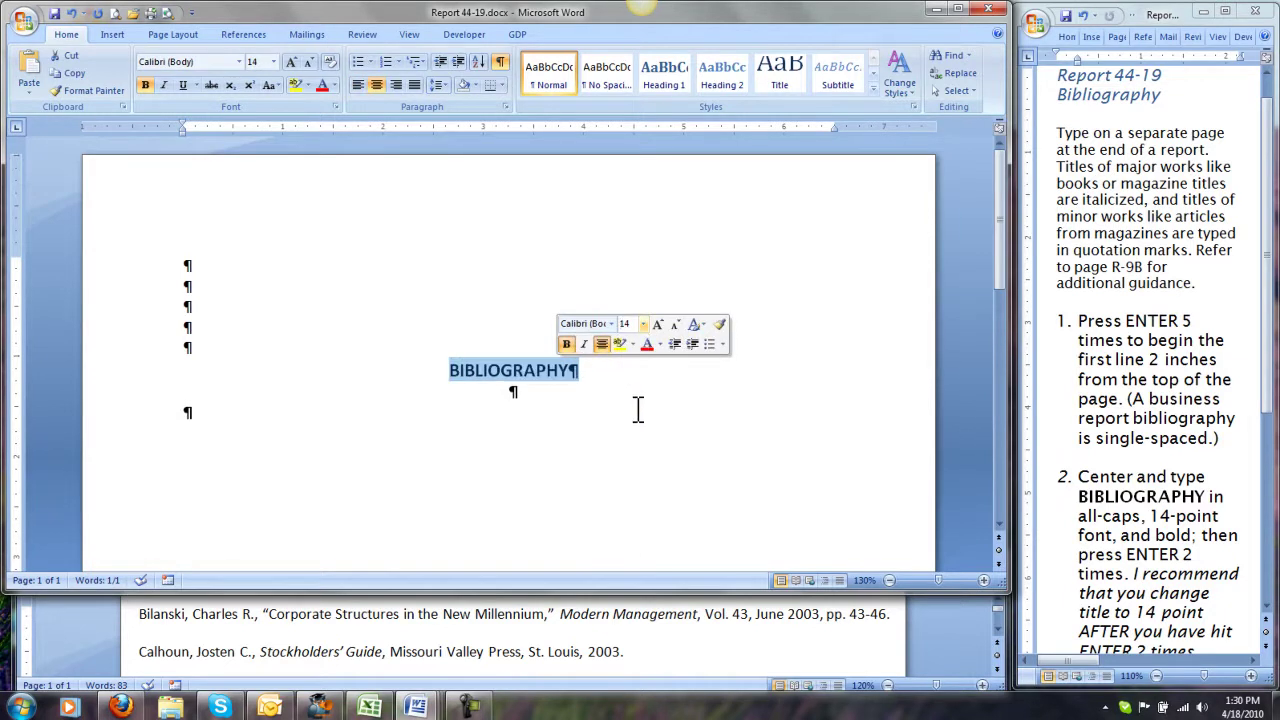
pyautogui.click(187, 413)
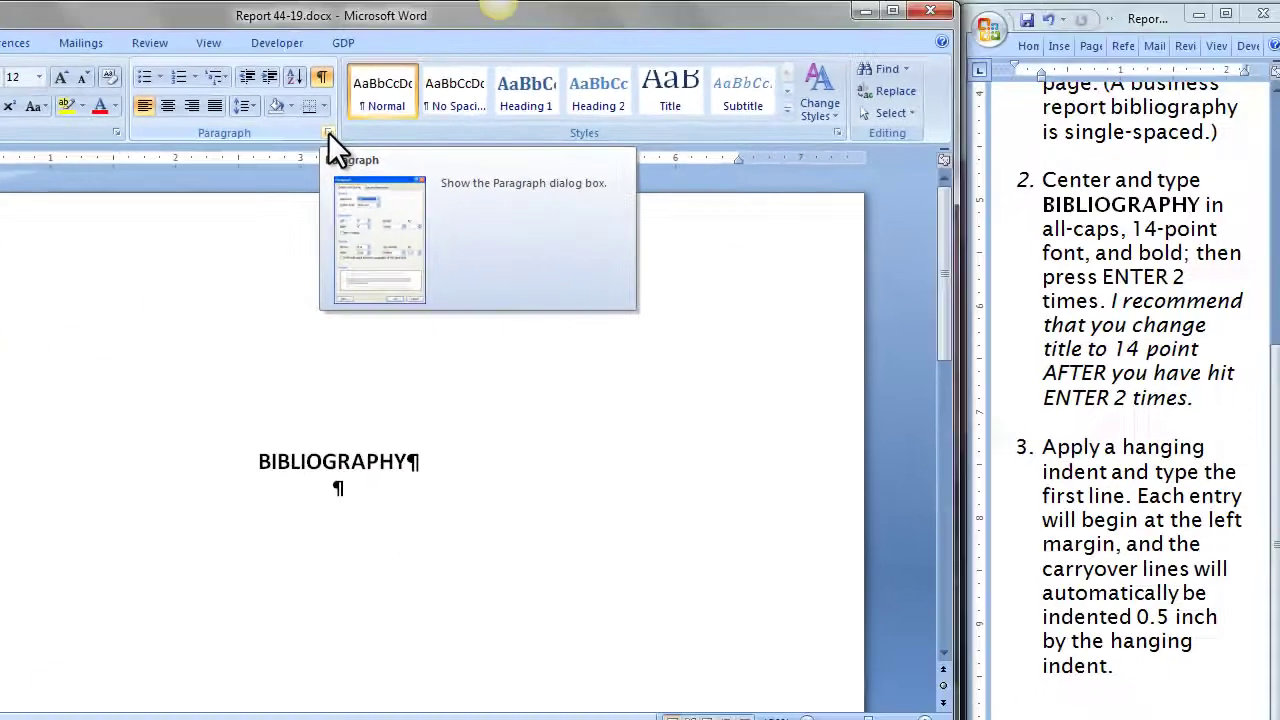
# - Apply a 0.5" hanging indent to the empty line via the Paragraph dialog
pyautogui.click(474, 139)
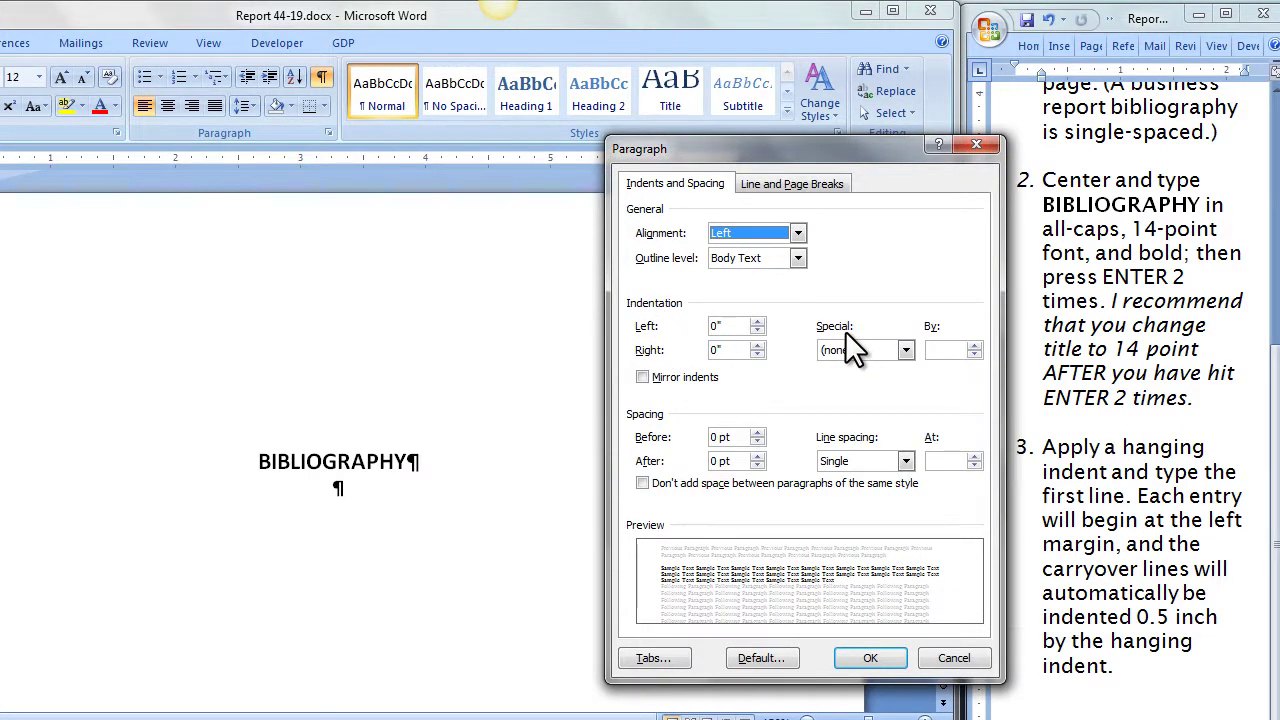
pyautogui.click(905, 350)
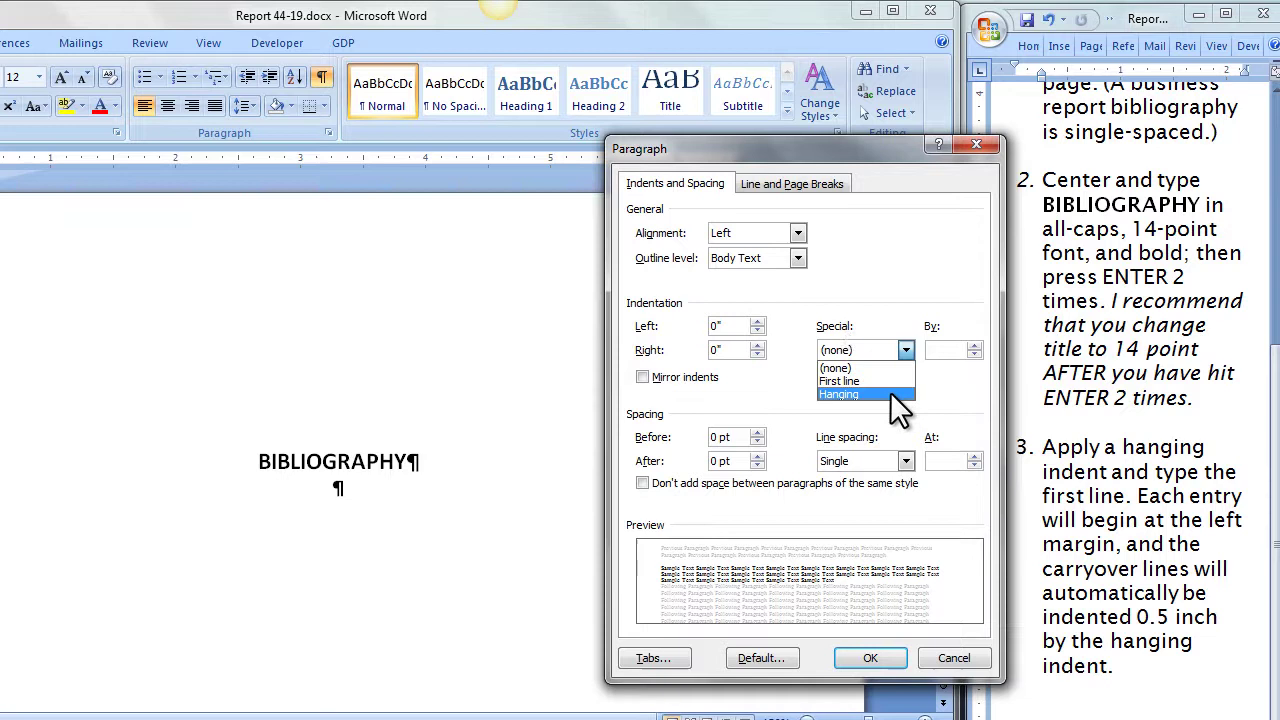
pyautogui.click(890, 393)
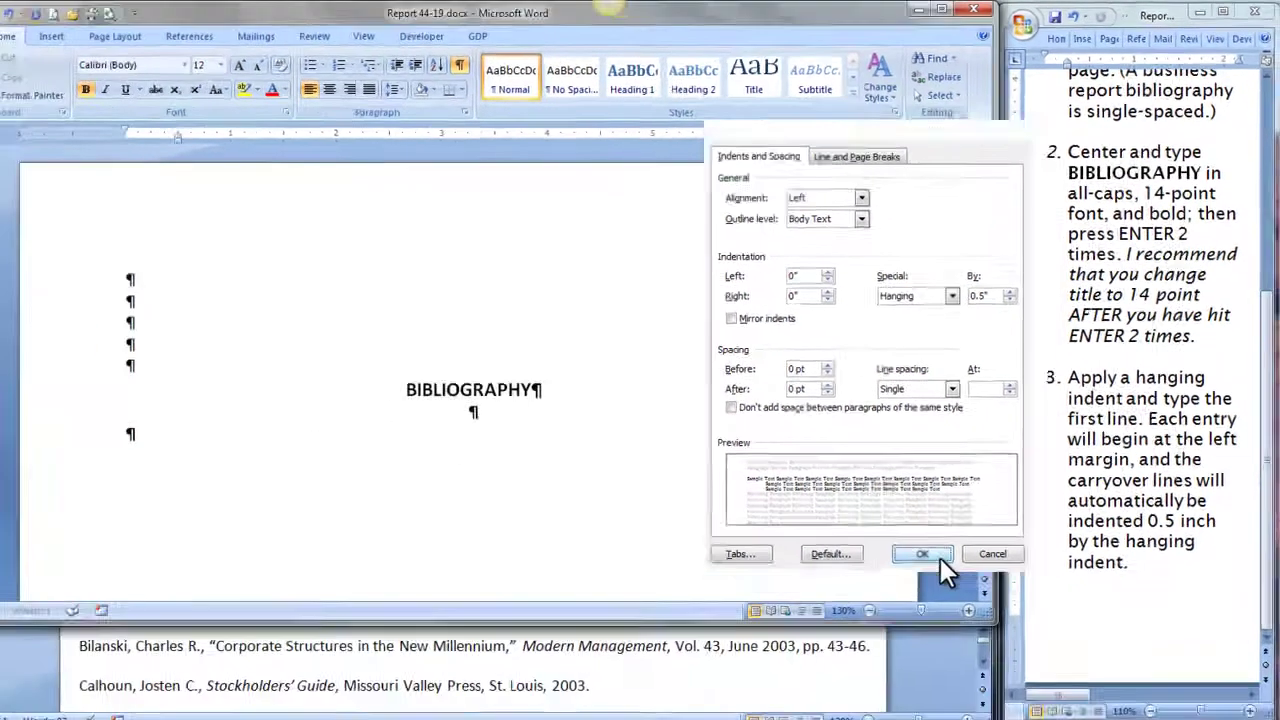
pyautogui.click(875, 660)
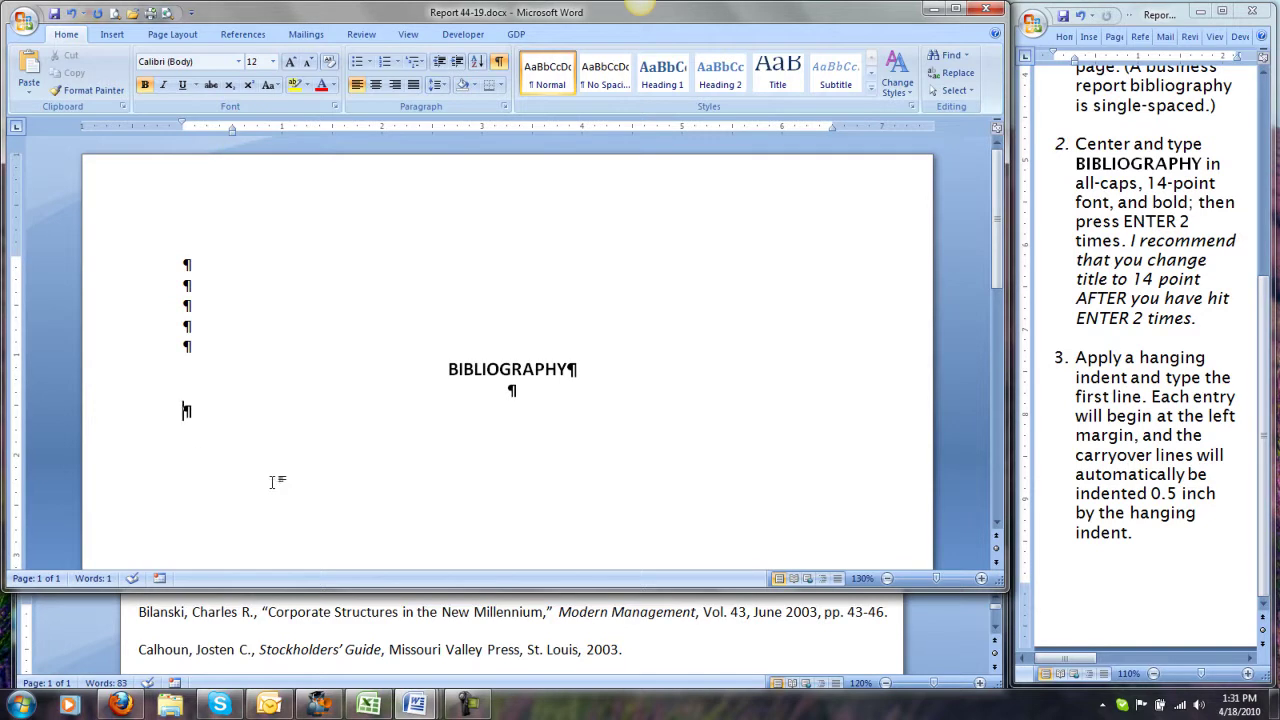
# - Type the "Corporate Structures in the New Millennium" entry with Modern Management in italics, Vol. 43, June 2003, pp. 43-46
pyautogui.write('Bilanski,')
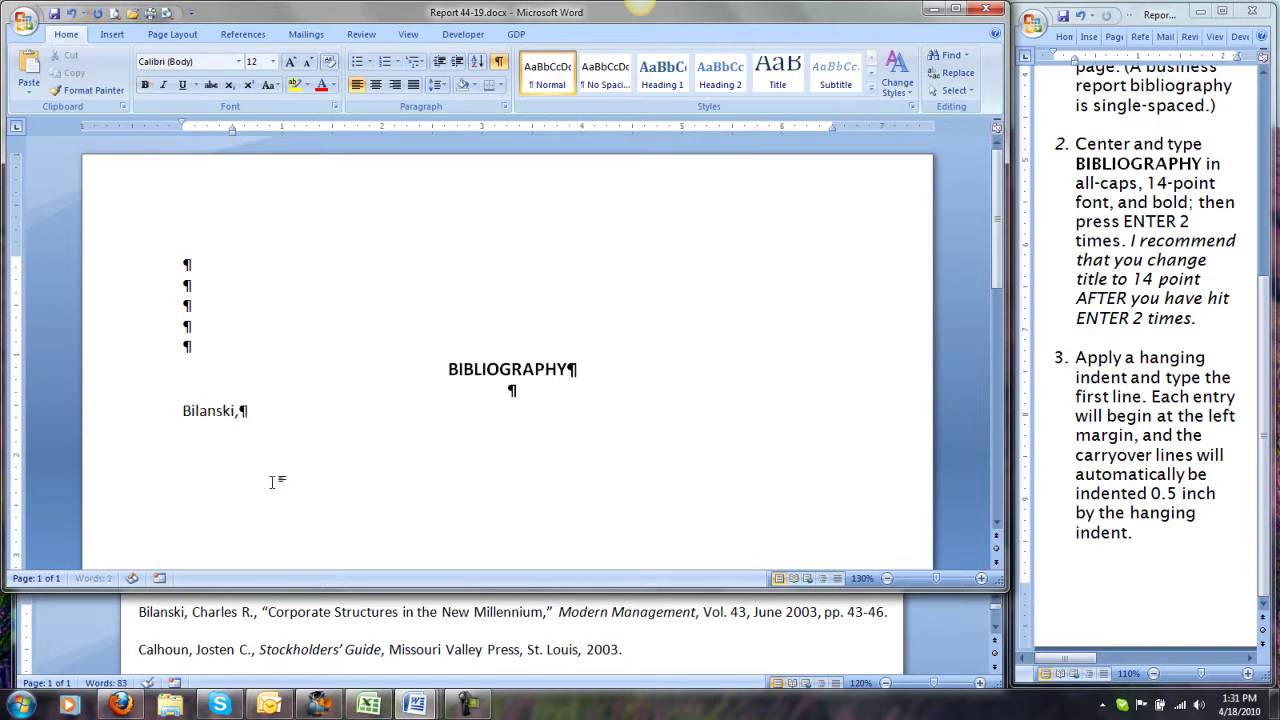
pyautogui.write(' charles R')
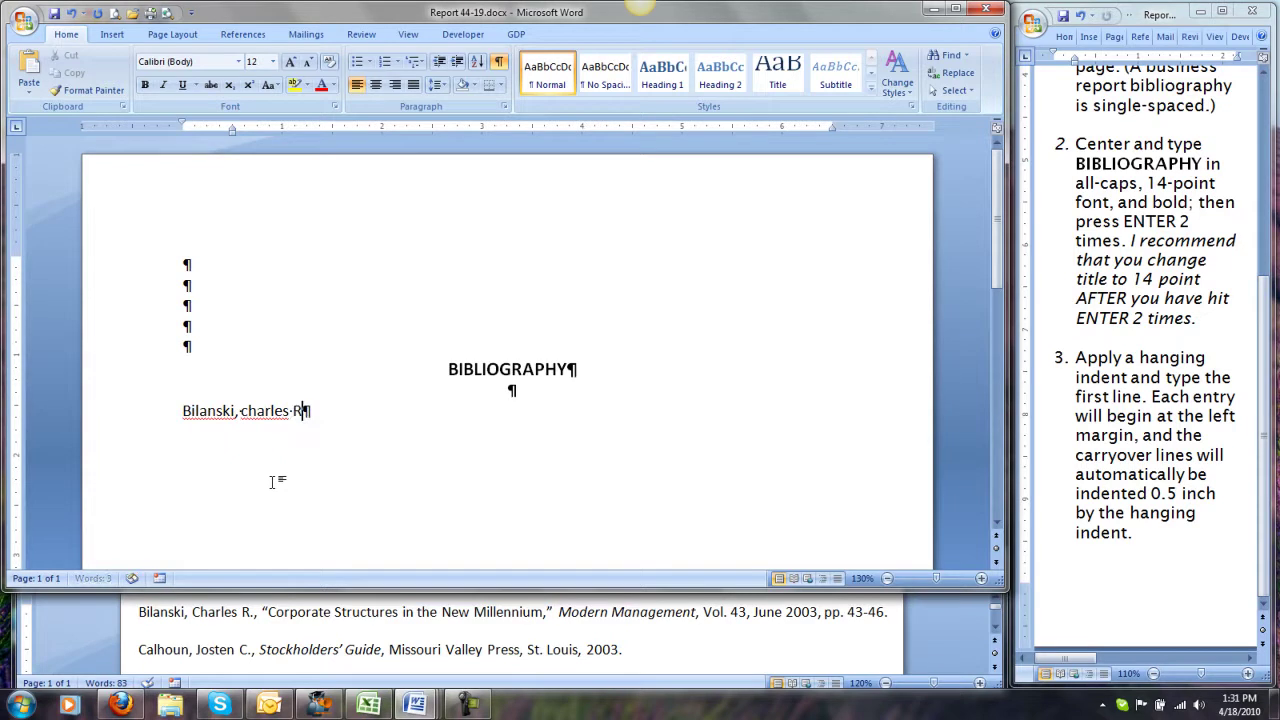
pyautogui.write('., "Corporate Stru')
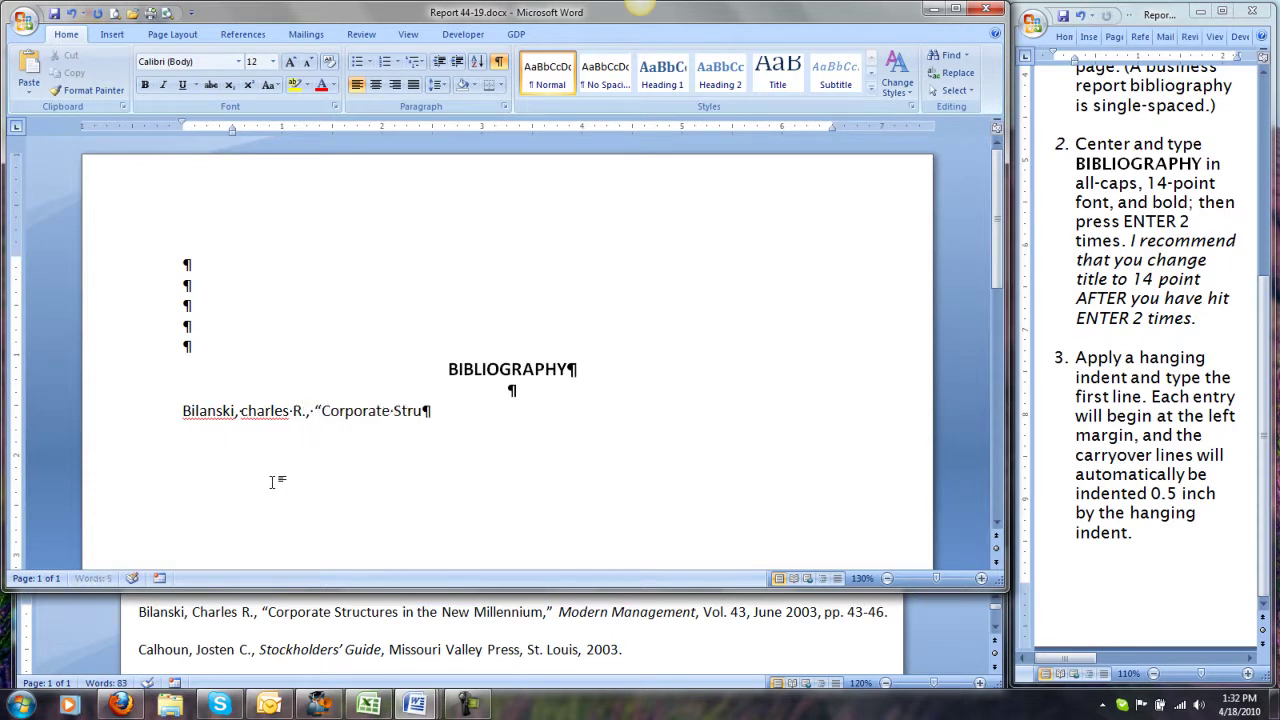
pyautogui.write('ctures in the New ')
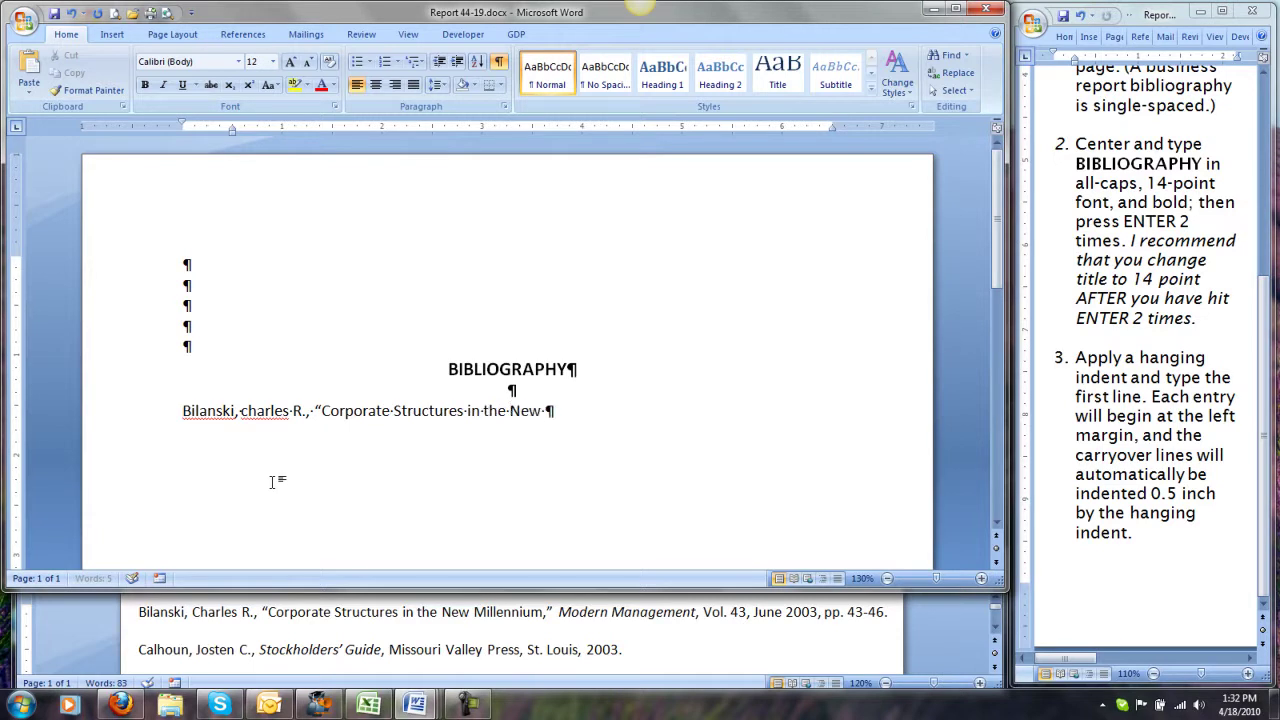
pyautogui.write('Millenniu')
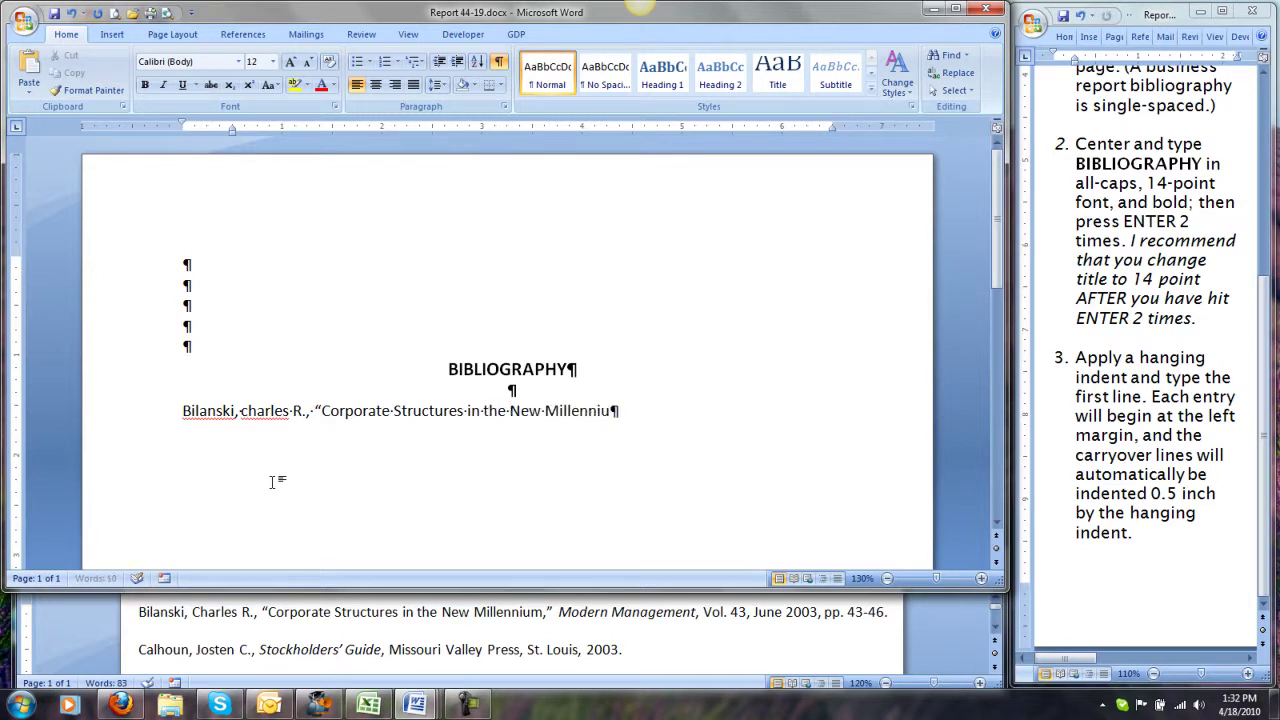
pyautogui.write('m,"')
pyautogui.hotkey('ctrl', 'i')
pyautogui.write('Modern Managem')
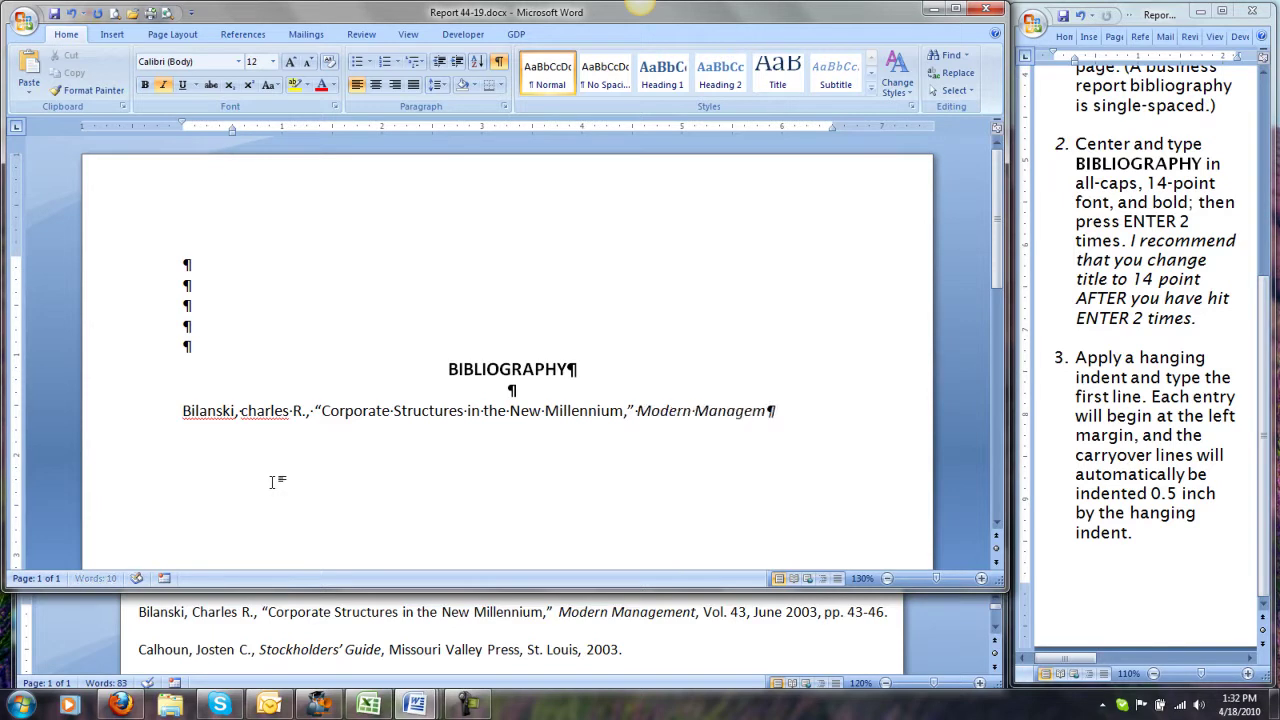
pyautogui.write('ent')
pyautogui.hotkey('ctrl', 'i')
pyautogui.write(', Vol. 43, Ju')
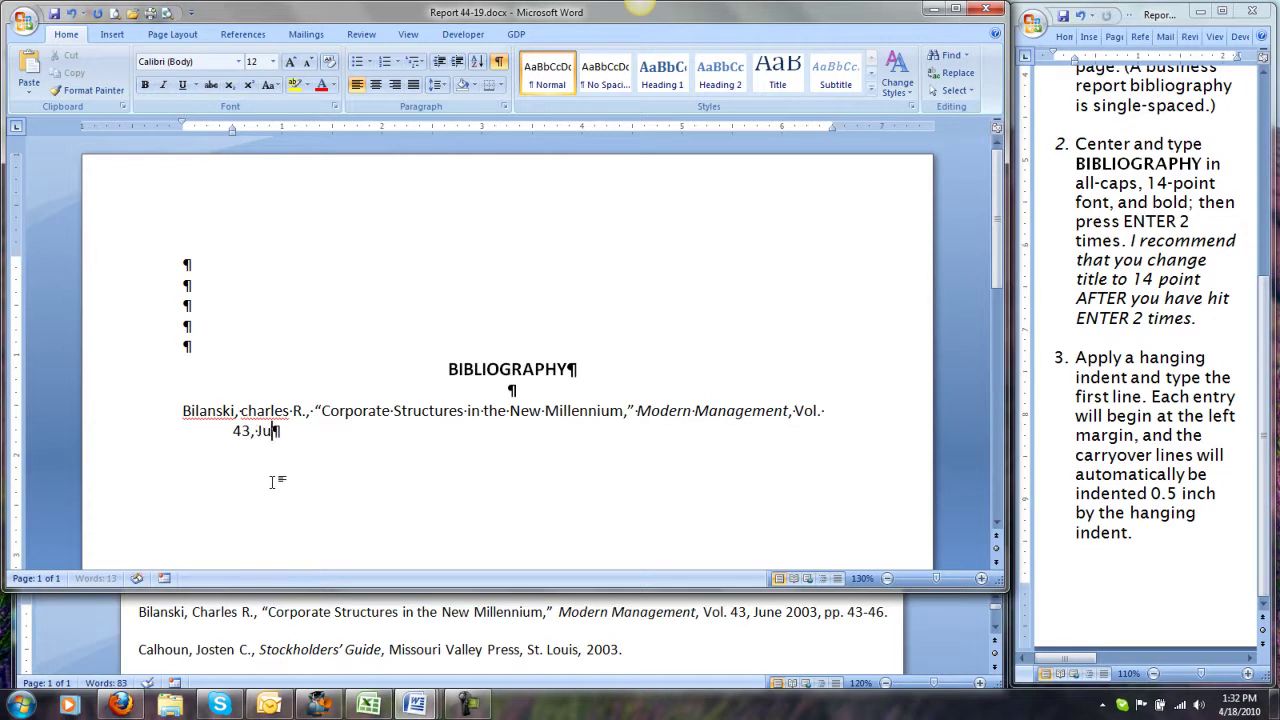
pyautogui.write('ne 2003, pp. 43-')
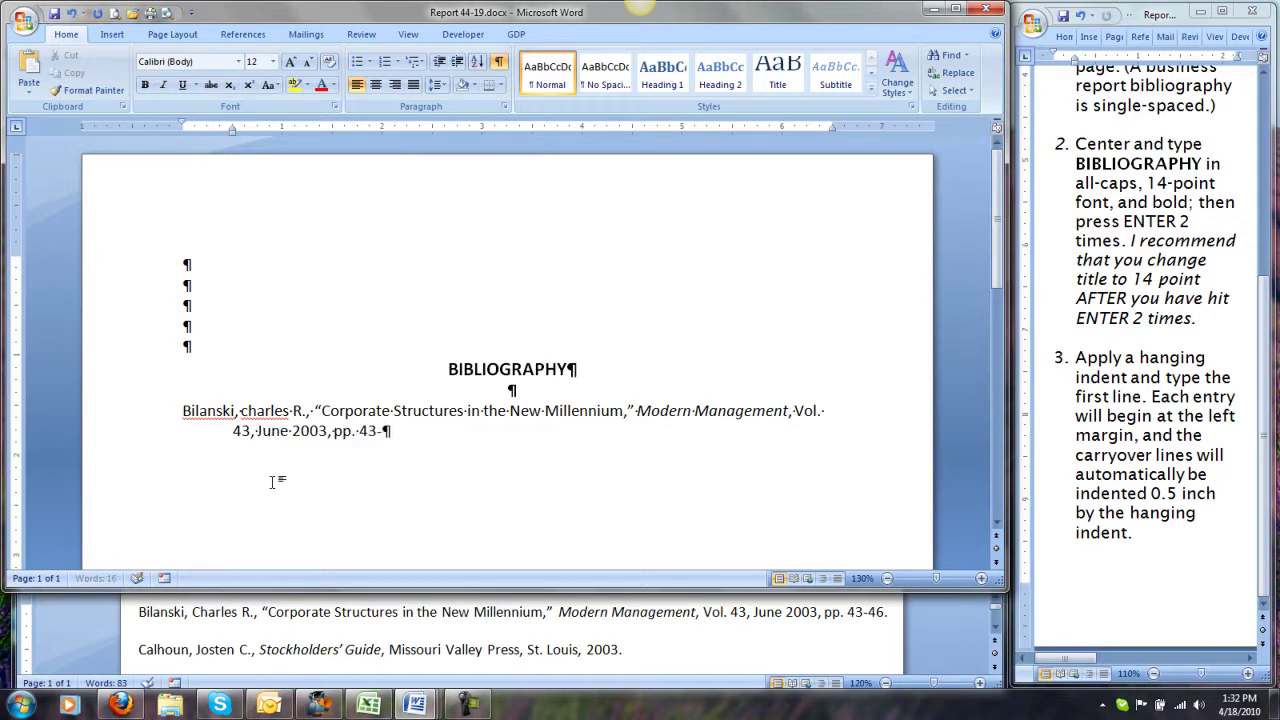
pyautogui.write('46.')
# - Capitalise the first letter of the author's first name in that entry
pyautogui.click(246, 411)
pyautogui.press('BackSpace')
pyautogui.write('C')
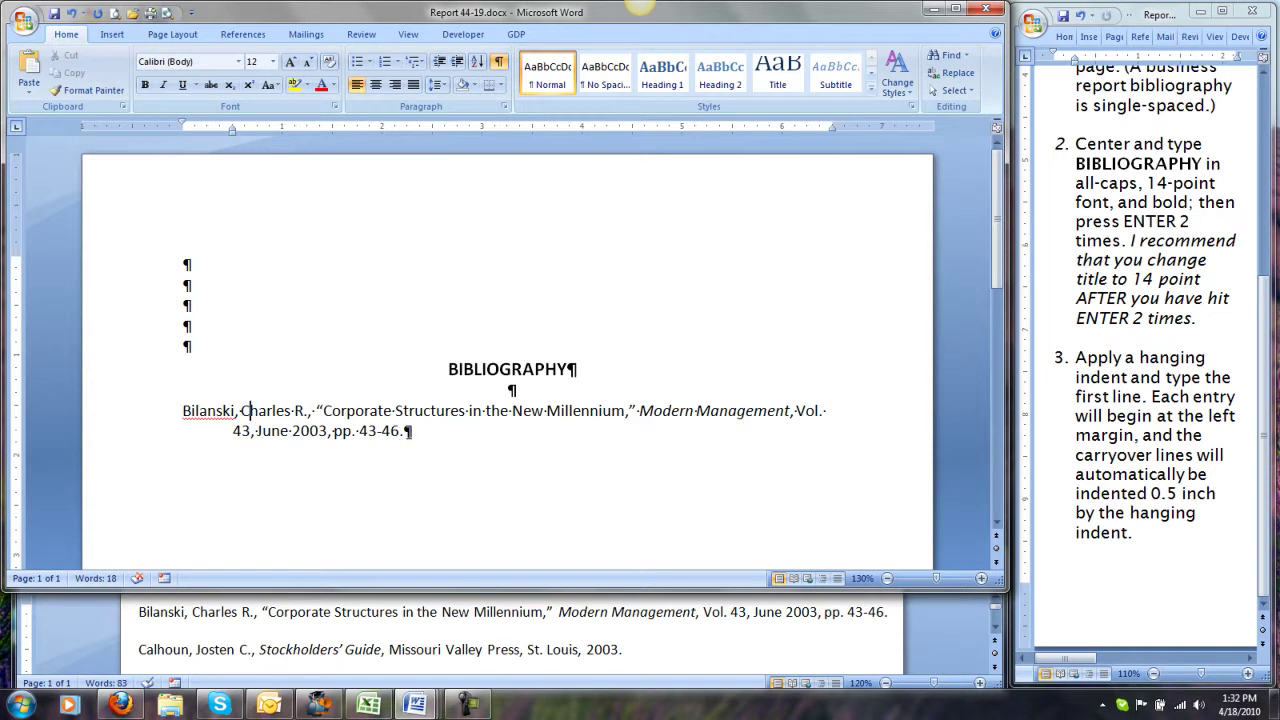
pyautogui.click(405, 430)
# - Paste the Stockholders' Guide entry after a blank line, then start the third entry with Dahlman
pyautogui.press('Return')
pyautogui.press('Return')
pyautogui.write('Calhoun, Josten C., Stockholders’ Guide, Missouri Valley Press, St. Louis, 2003.')
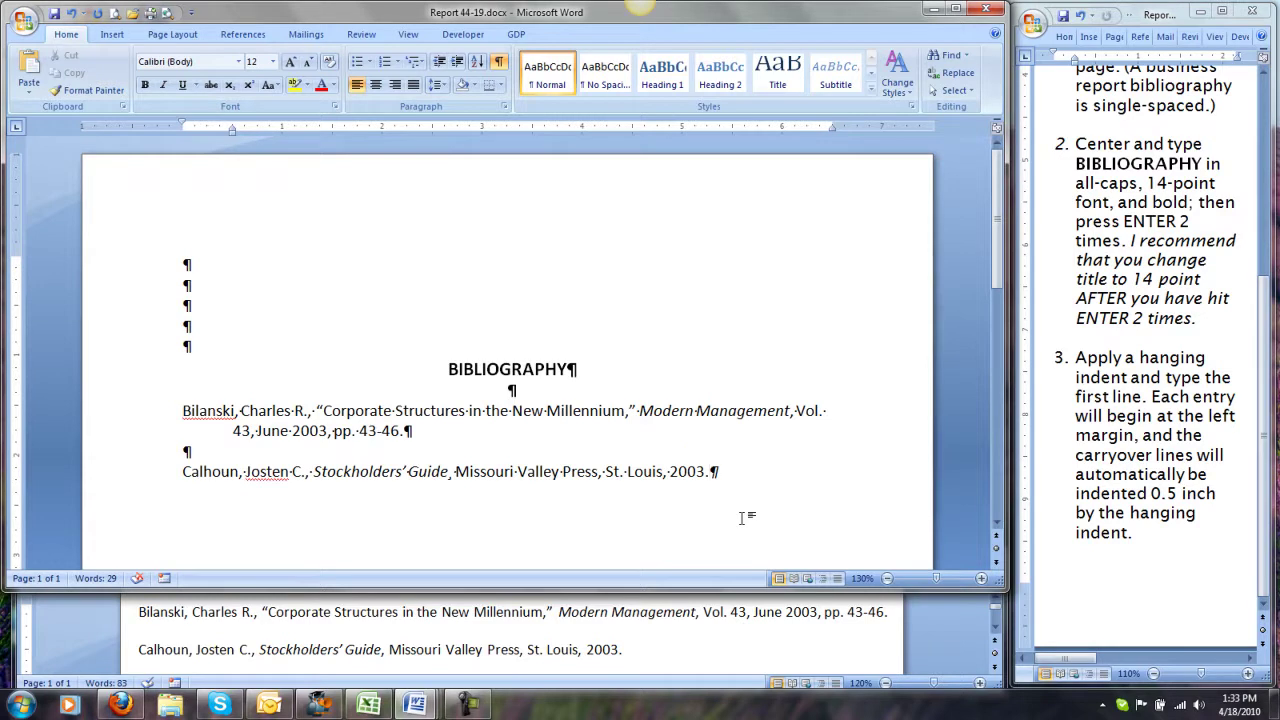
pyautogui.press('Return')
pyautogui.press('Return')
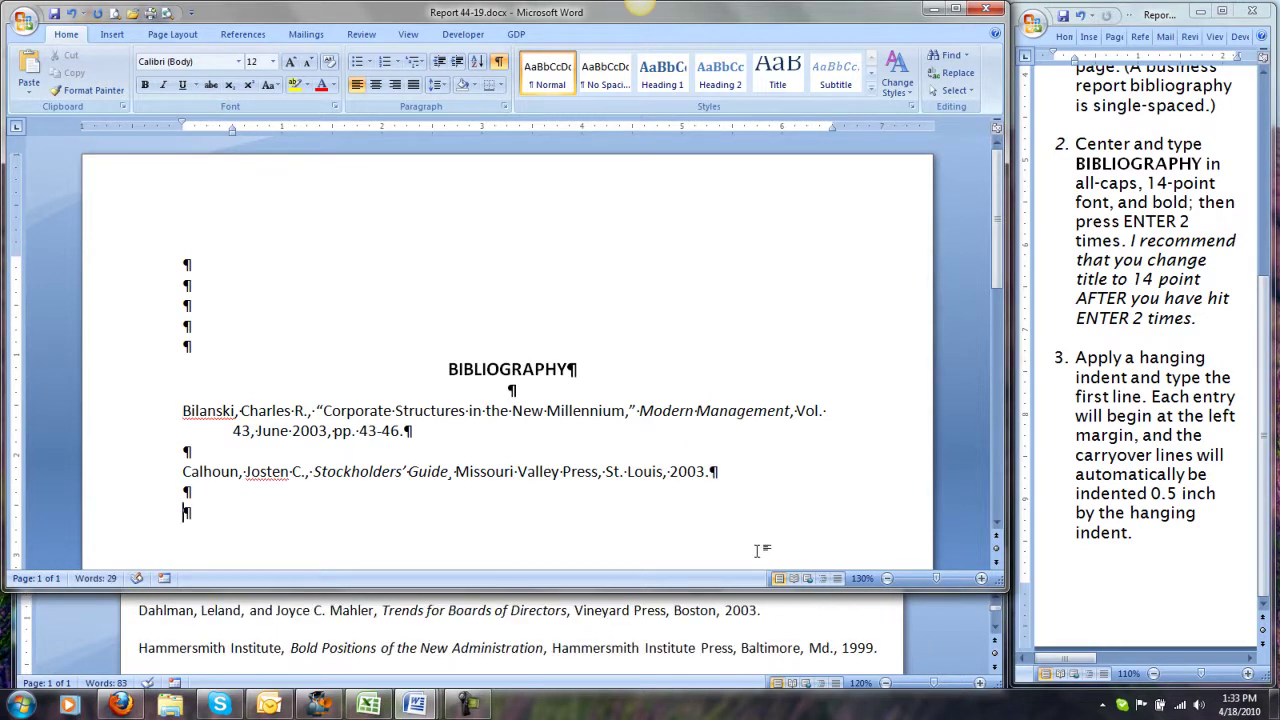
pyautogui.write('Dahlman')
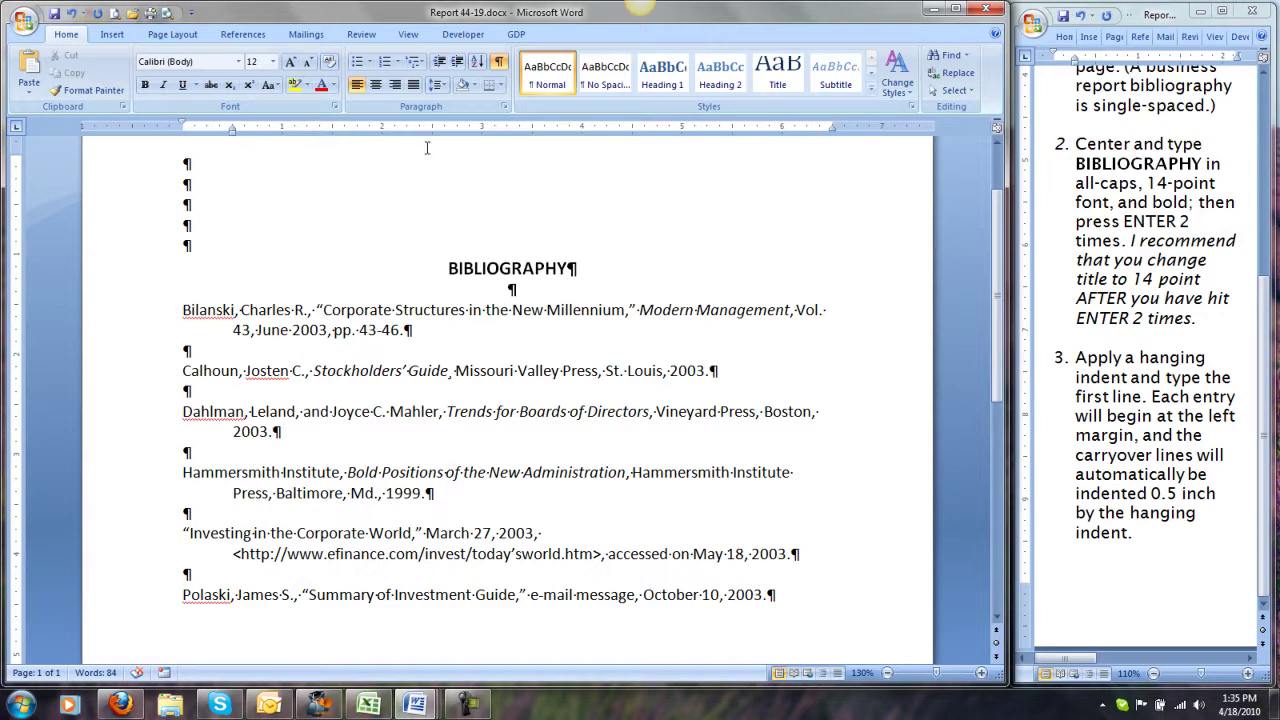
# - Turn off Show/Hide ¶ to hide the formatting marks
pyautogui.click(500, 63)
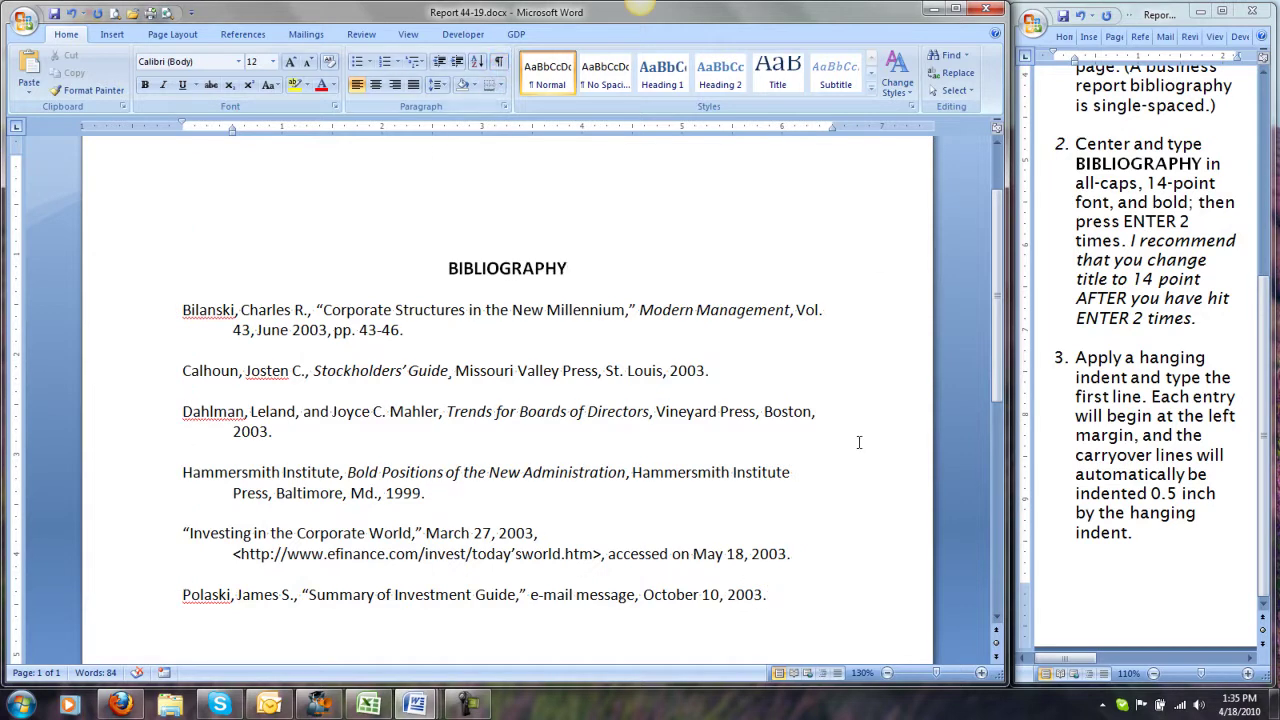